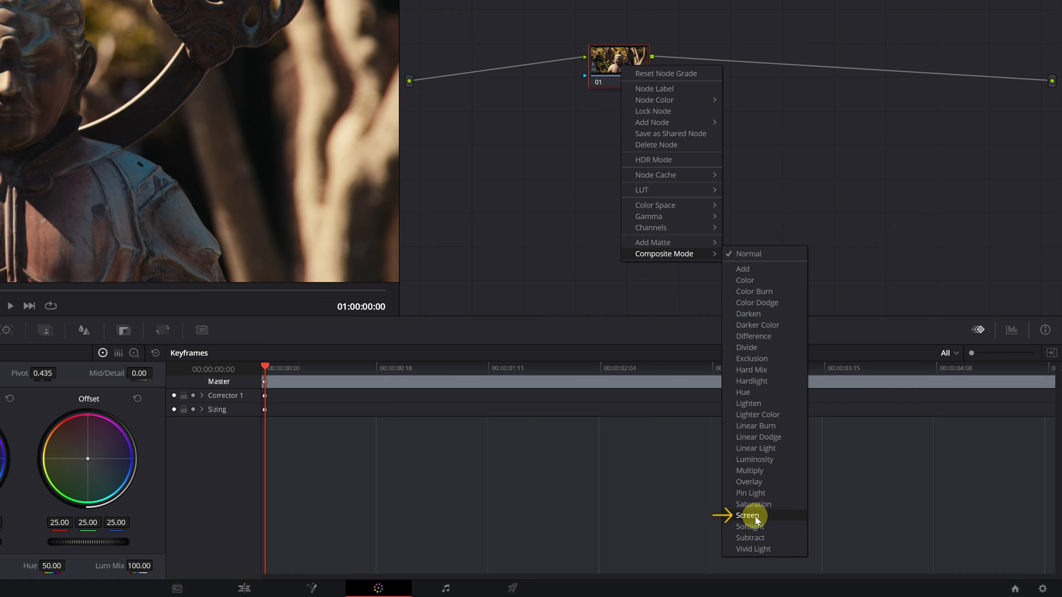
# Set node 01's composite mode to Screen and apply the Edge Detect effect to the node
pyautogui.click(753, 516)
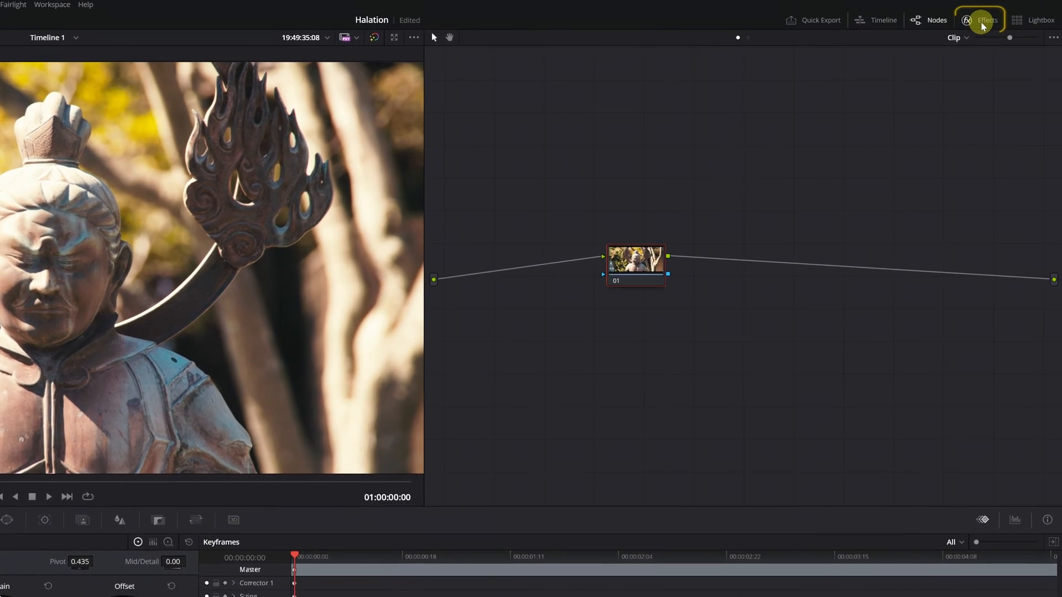
pyautogui.click(992, 21)
pyautogui.click(839, 61)
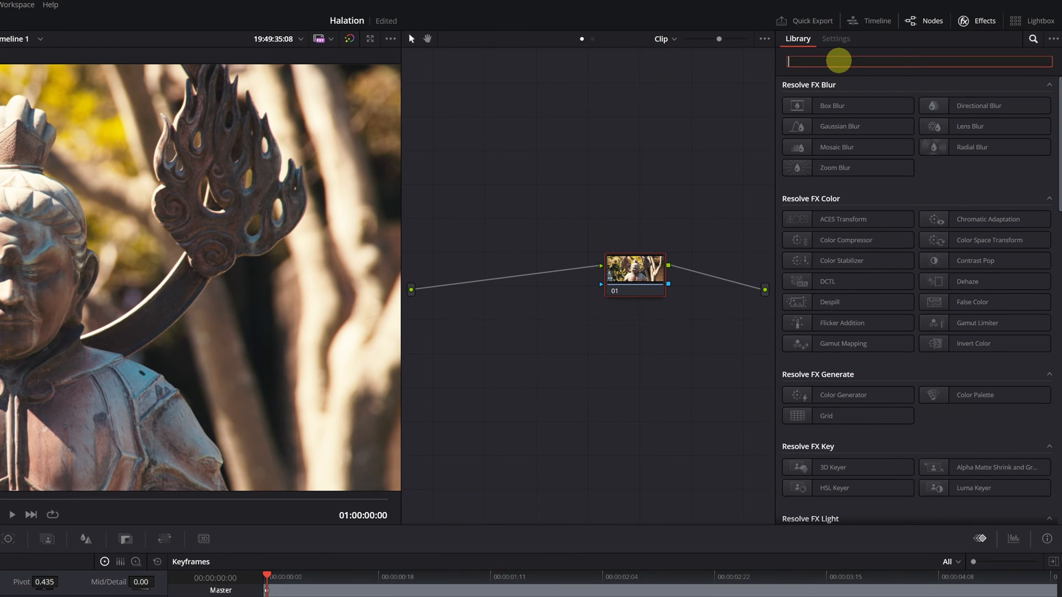
pyautogui.write('edge')
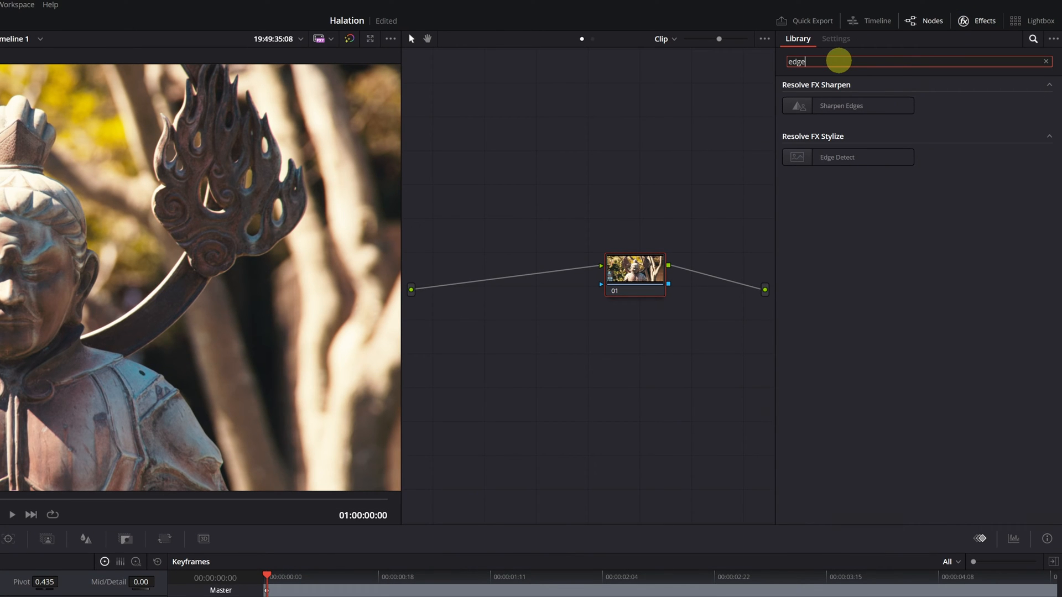
pyautogui.click(836, 165)
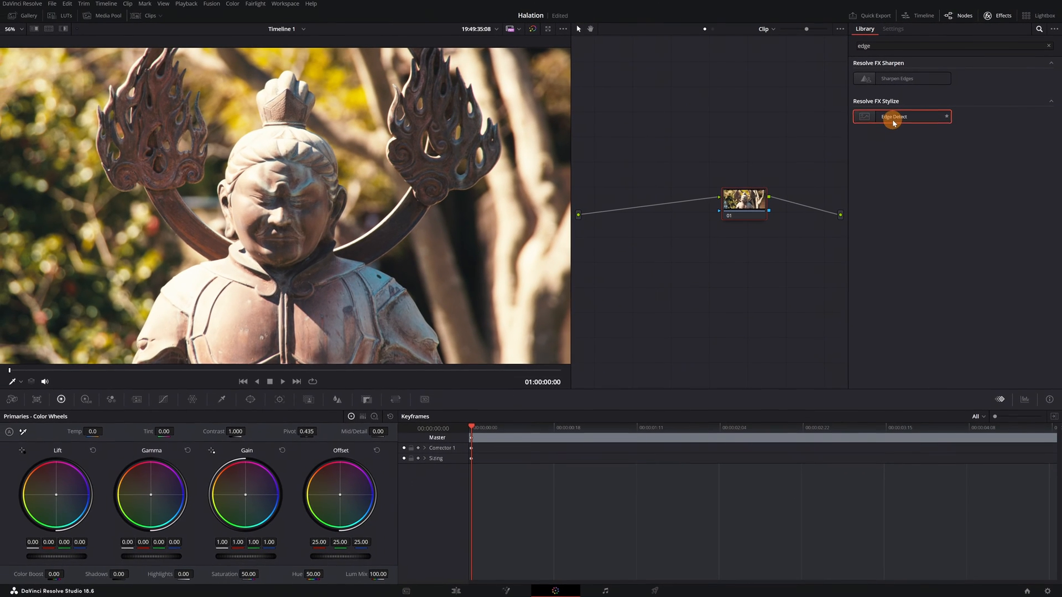
pyautogui.moveTo(893, 123); pyautogui.dragTo(744, 205)
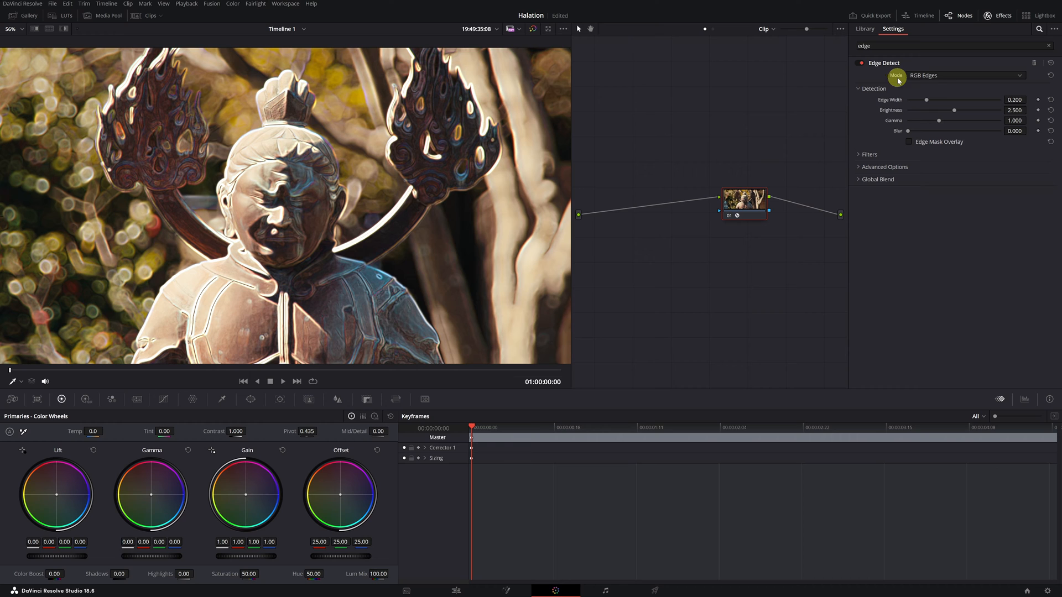
# Set Edge Detect to Grayscale Edges with the orange edge color #ff6118 and enable Edge Mask Overlay
pyautogui.click(1020, 76)
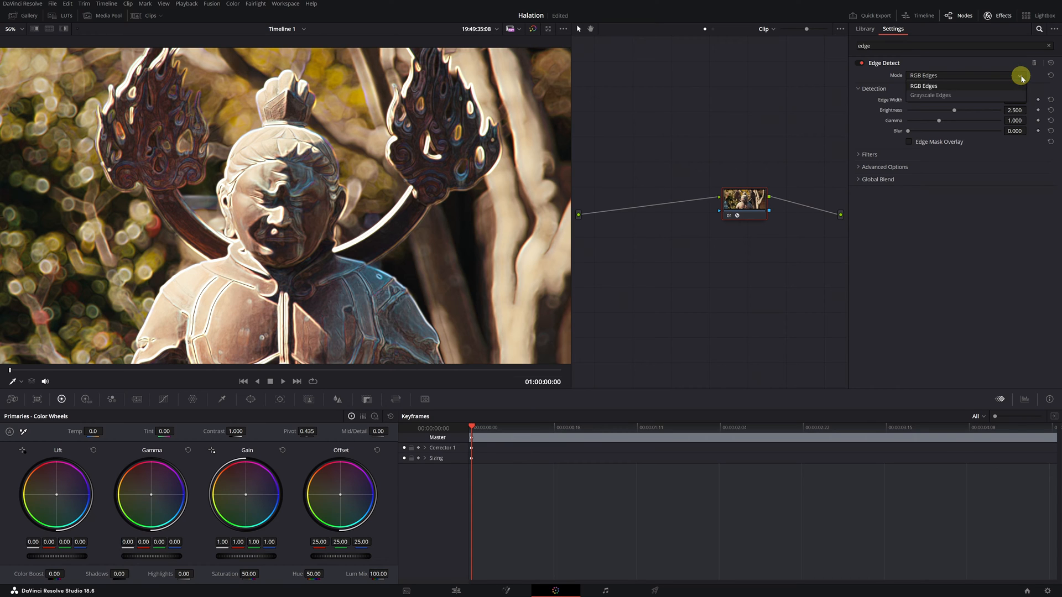
pyautogui.click(935, 99)
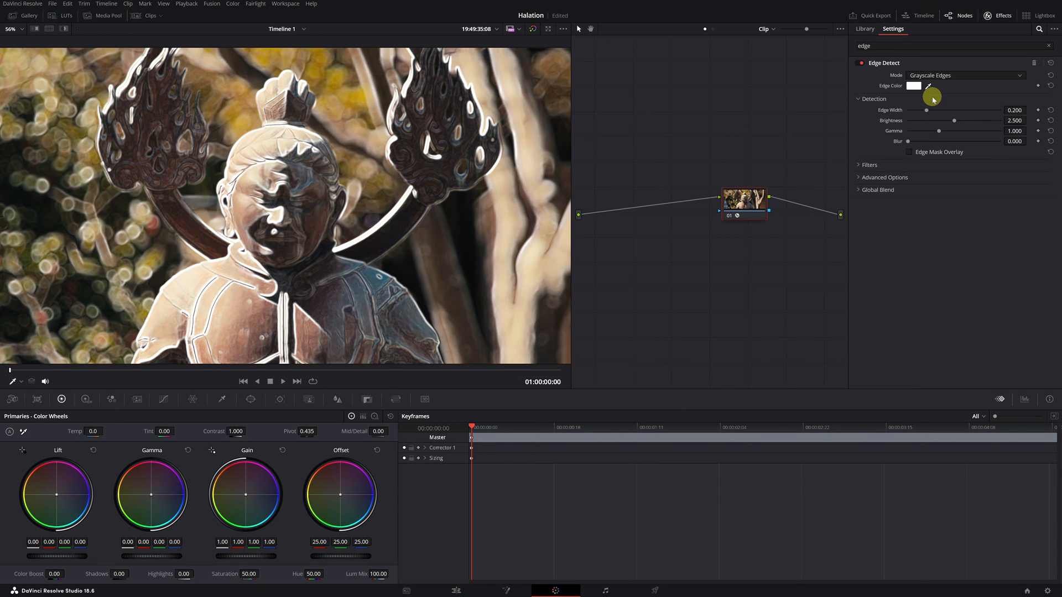
pyautogui.click(913, 87)
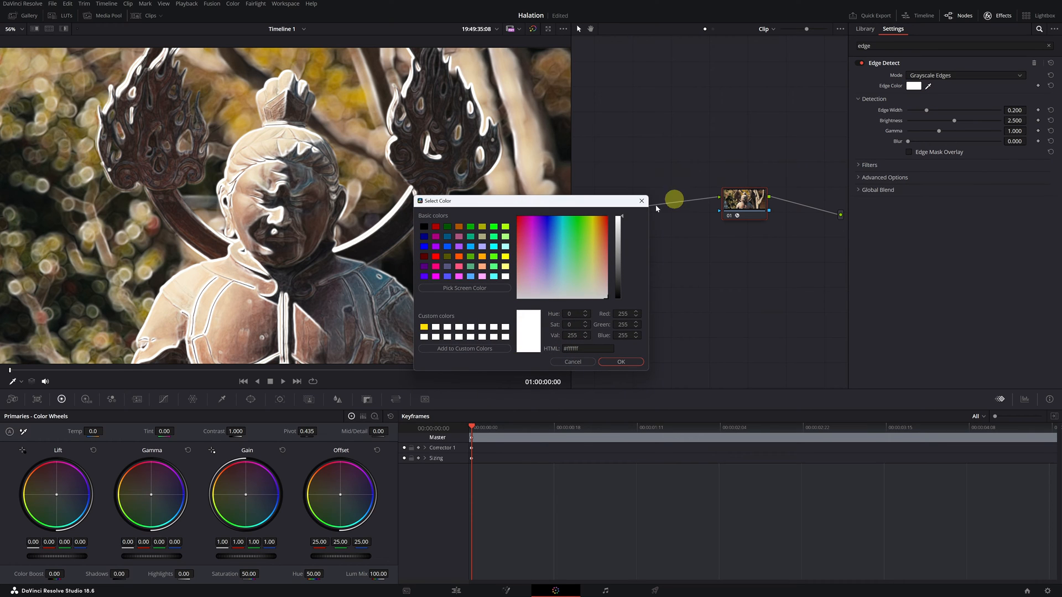
pyautogui.moveTo(604, 224); pyautogui.dragTo(603, 224)
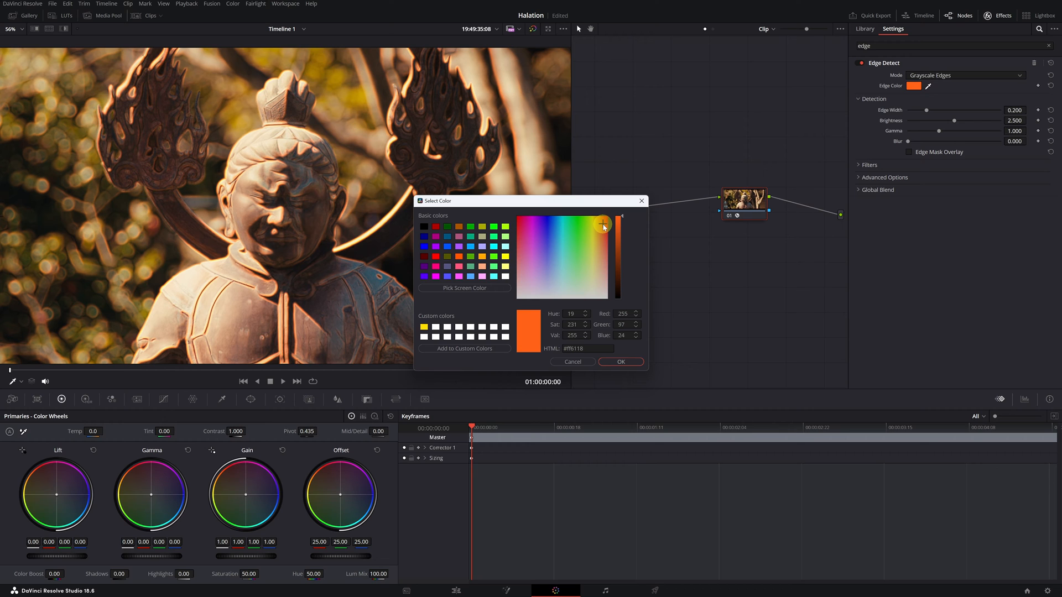
pyautogui.click(622, 363)
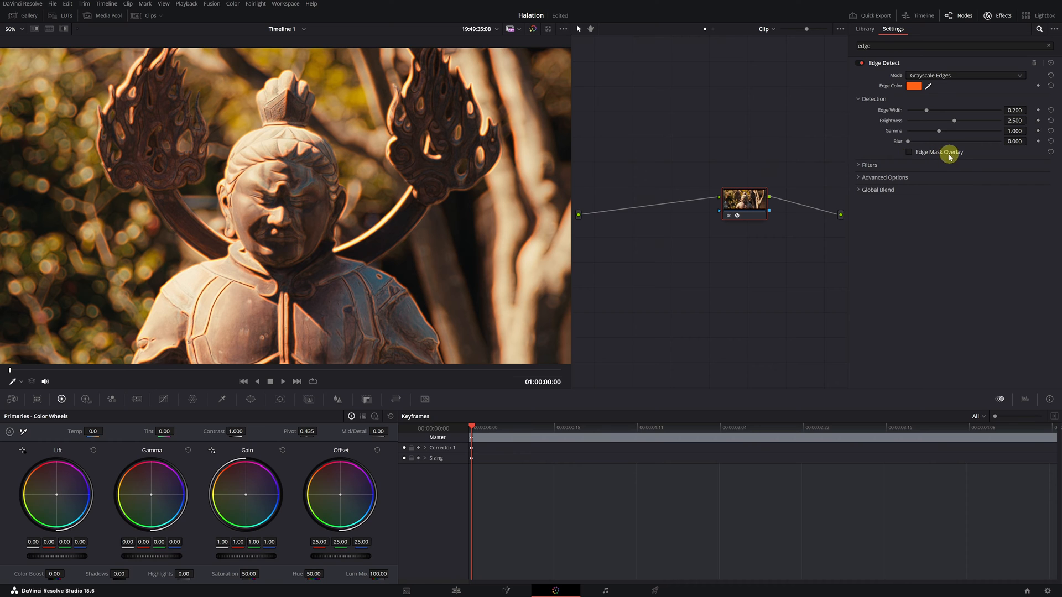
pyautogui.click(909, 153)
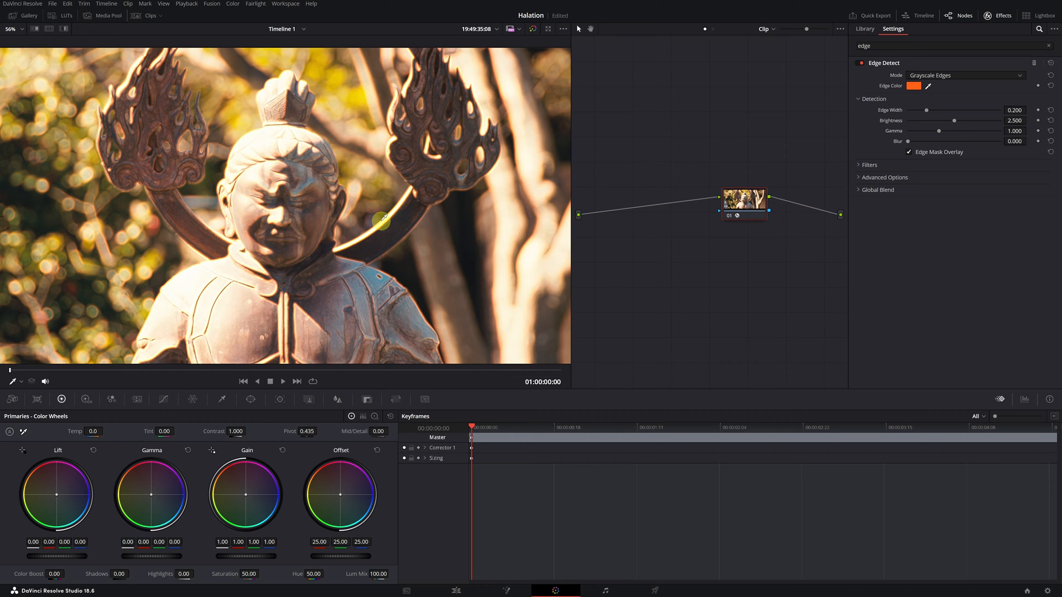
# Add a point in the highlights of the custom curve and pull it down to the baseline
pyautogui.click(164, 401)
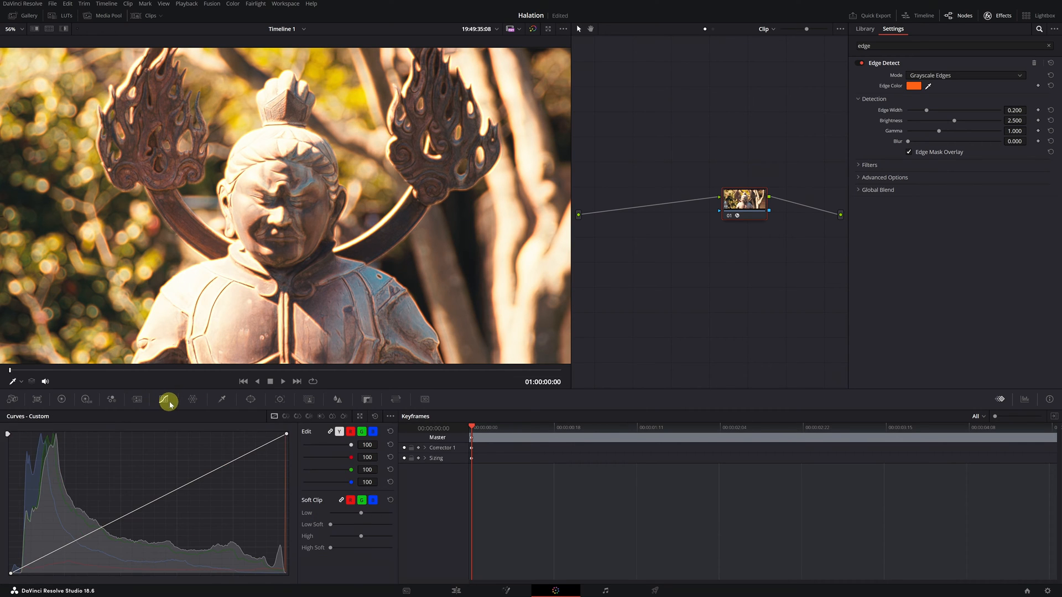
pyautogui.click(245, 457)
pyautogui.moveTo(245, 456); pyautogui.dragTo(244, 578)
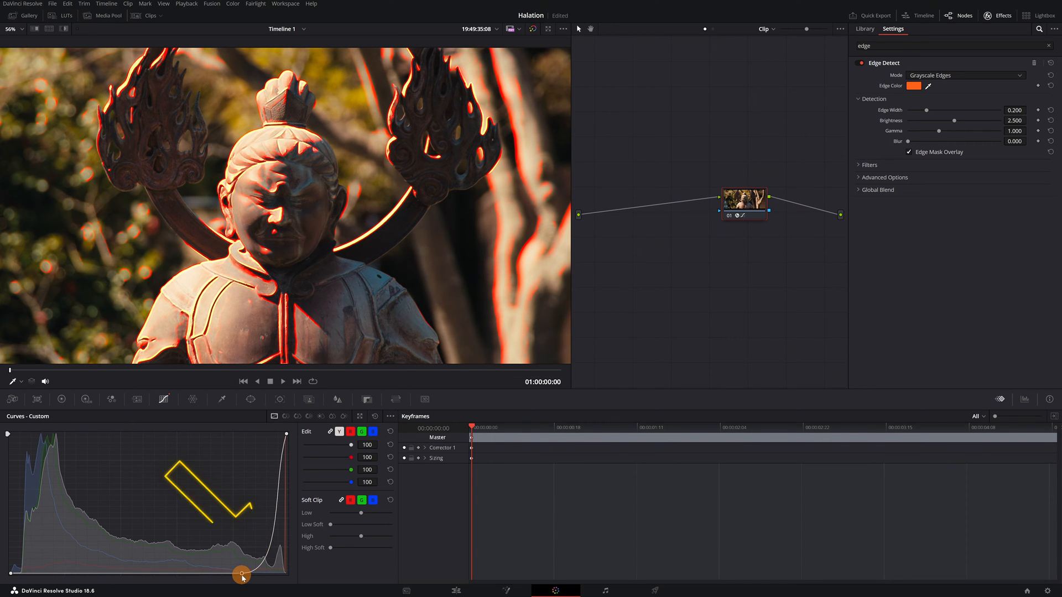
# Shift the custom curve's highlight point slightly further toward the white end, keeping it on the baseline
pyautogui.scroll(2, 426, 284)
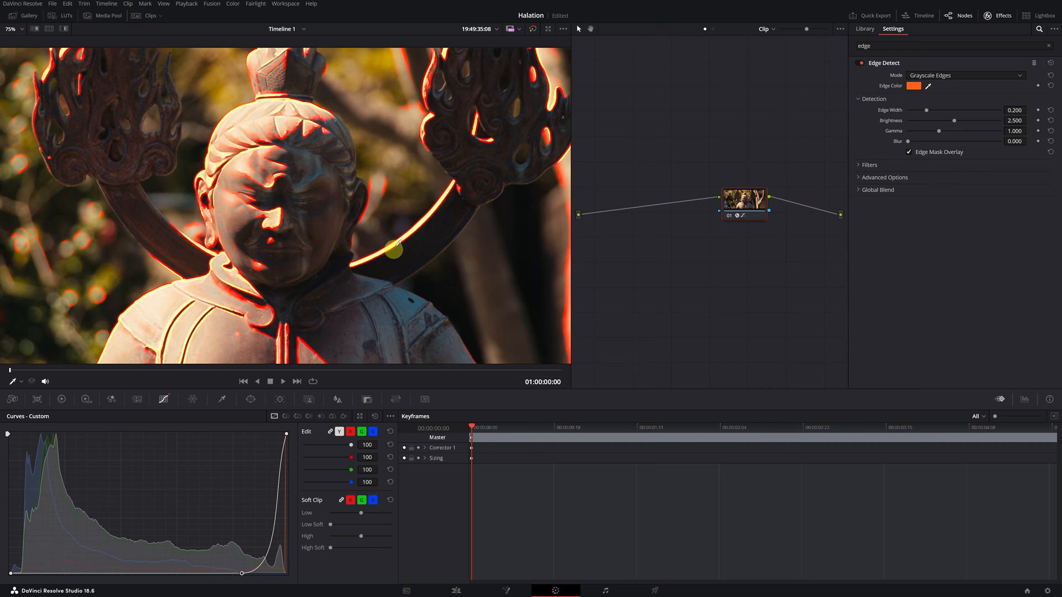
pyautogui.moveTo(451, 49); pyautogui.dragTo(400, 153)
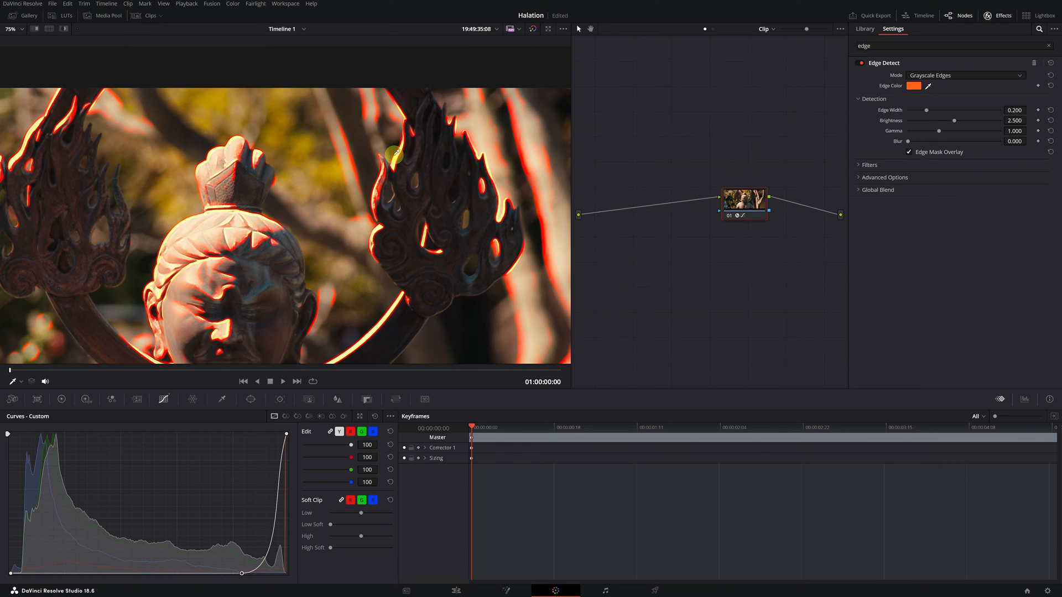
pyautogui.moveTo(371, 267); pyautogui.dragTo(417, 160)
pyautogui.moveTo(125, 148); pyautogui.dragTo(259, 241)
pyautogui.moveTo(357, 262); pyautogui.dragTo(333, 218)
pyautogui.moveTo(475, 257); pyautogui.dragTo(386, 279)
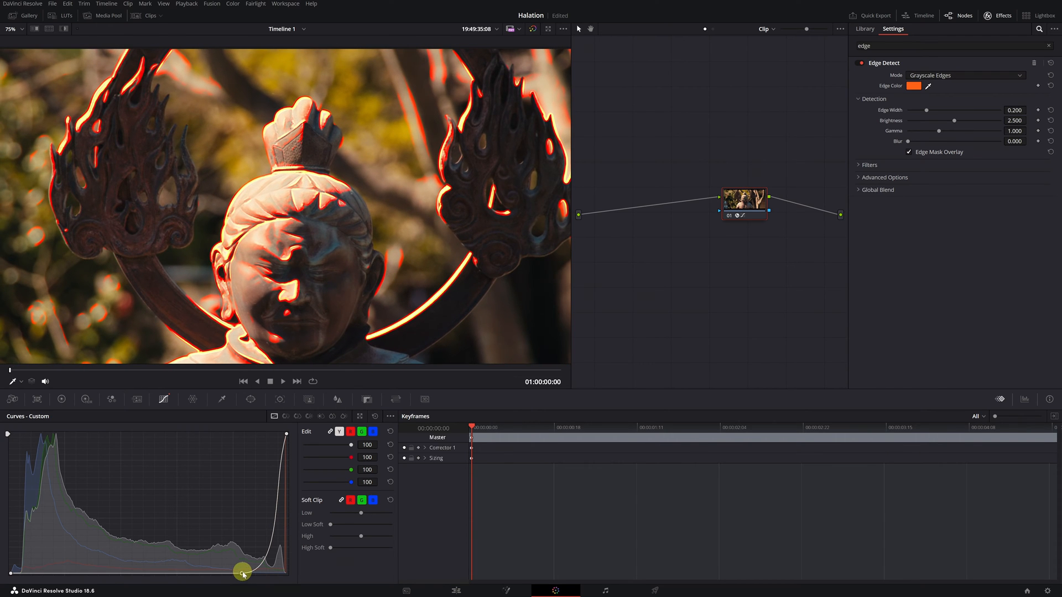
pyautogui.moveTo(244, 574)
pyautogui.mouseDown()
pyautogui.moveTo(266, 574)
pyautogui.moveTo(255, 578)
pyautogui.mouseUp()
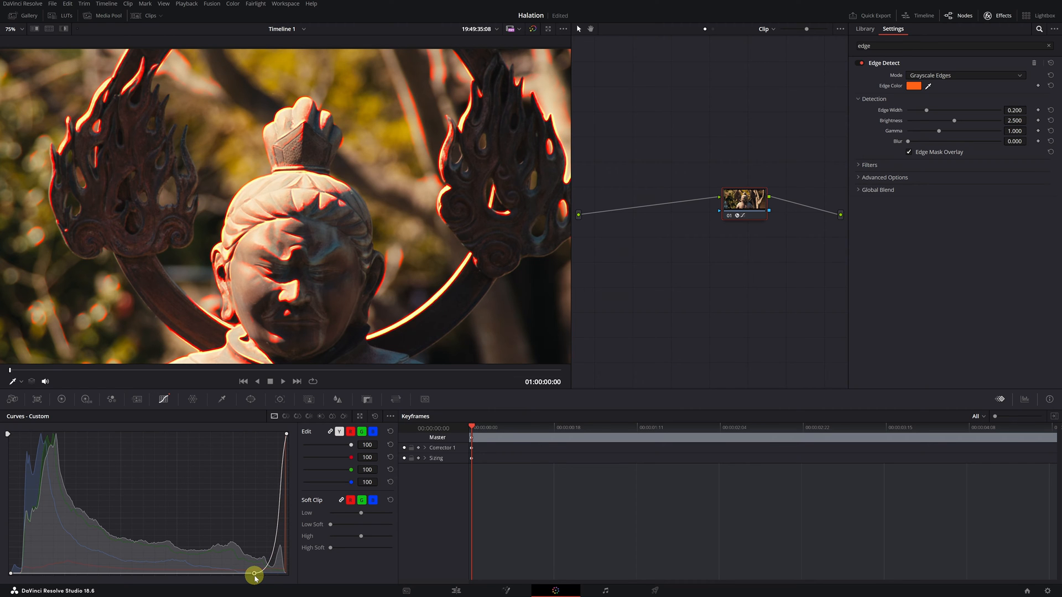
# Fine-tune Edge Detect's edge width to about 0.219
pyautogui.moveTo(352, 252)
pyautogui.mouseDown()
pyautogui.moveTo(424, 184)
pyautogui.moveTo(365, 267)
pyautogui.mouseUp()
pyautogui.scroll(-1, 364, 266)
pyautogui.scroll(-3, 364, 267)
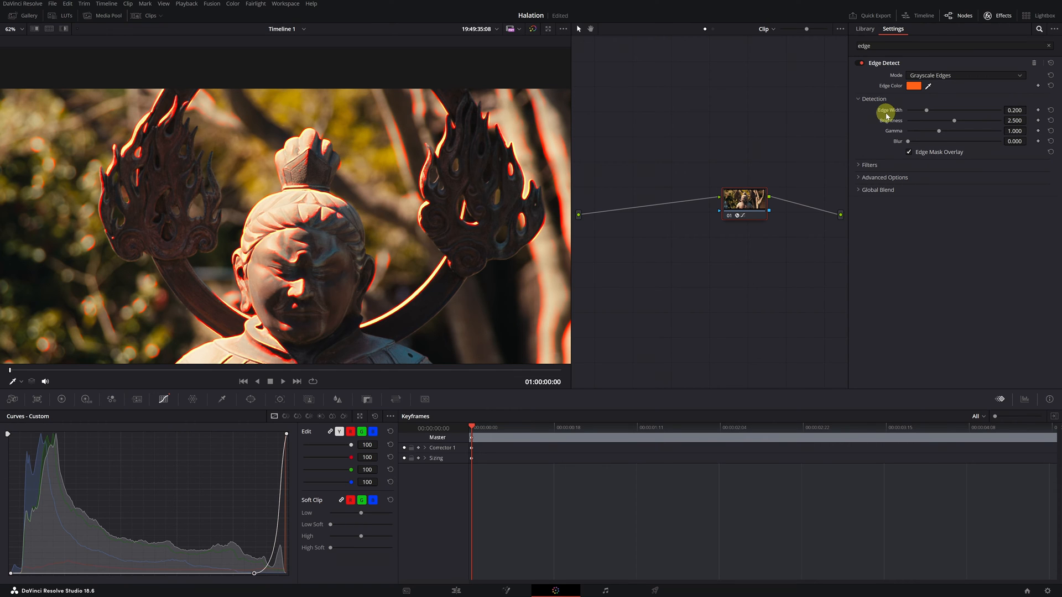
pyautogui.moveTo(926, 110)
pyautogui.mouseDown()
pyautogui.moveTo(955, 113)
pyautogui.moveTo(921, 113)
pyautogui.moveTo(930, 115)
pyautogui.mouseUp()
pyautogui.scroll(5, 387, 299)
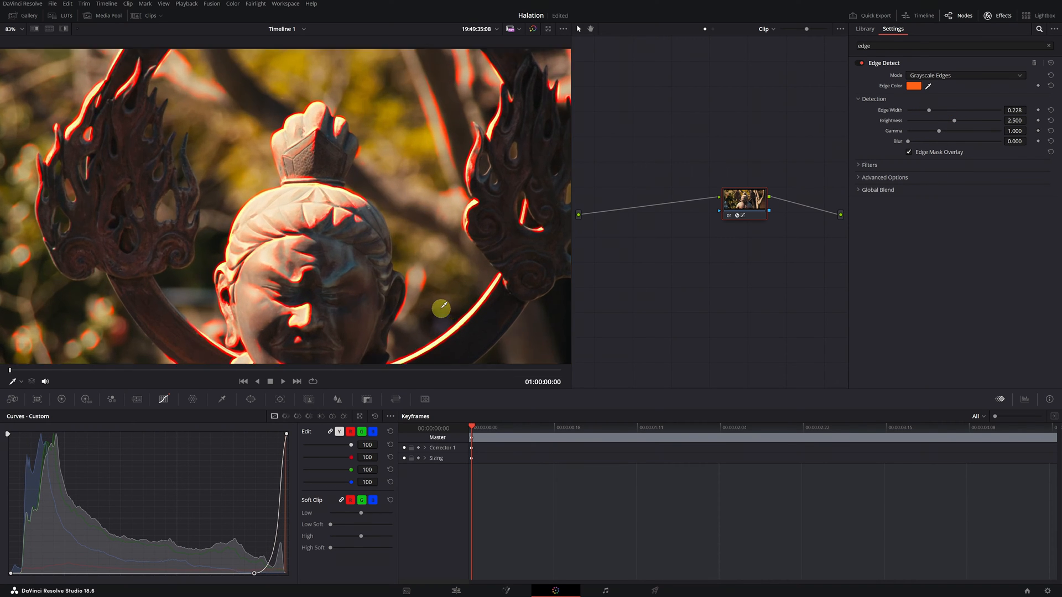
pyautogui.scroll(4, 442, 257)
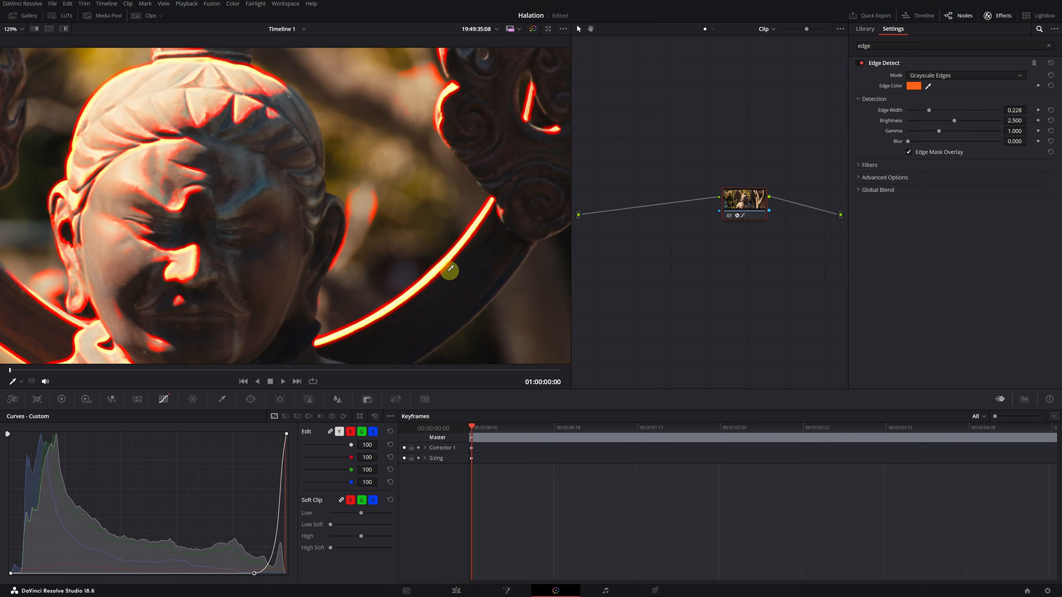
pyautogui.moveTo(929, 110)
pyautogui.mouseDown()
pyautogui.moveTo(943, 116)
pyautogui.moveTo(929, 117)
pyautogui.mouseUp()
# Set Edge Detect's gamma to about 1.291 and its brightness to about 2.075
pyautogui.moveTo(954, 124)
pyautogui.mouseDown()
pyautogui.moveTo(990, 124)
pyautogui.moveTo(932, 117)
pyautogui.moveTo(943, 122)
pyautogui.mouseUp()
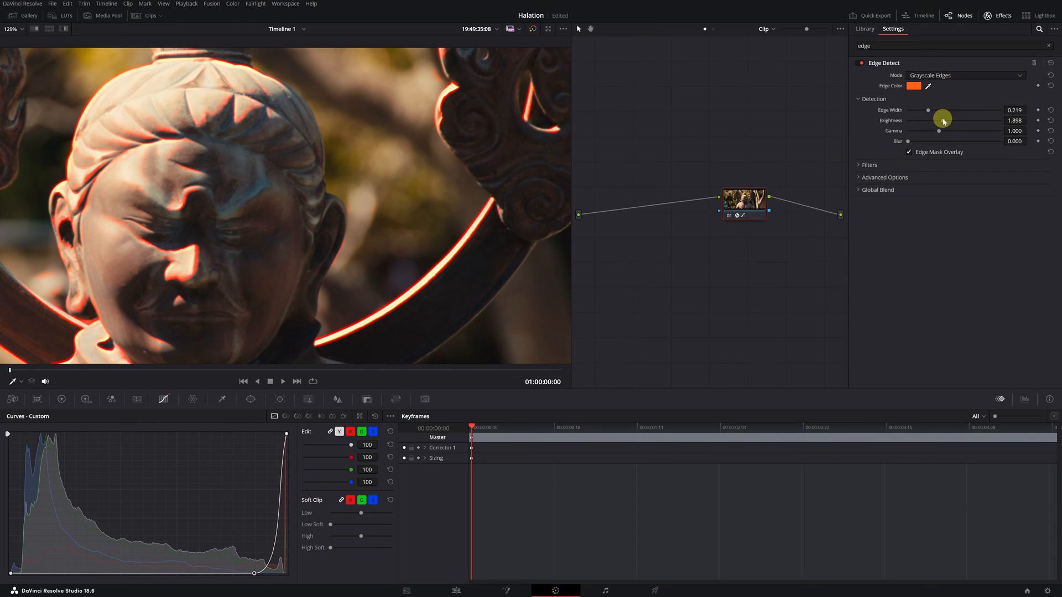
pyautogui.moveTo(533, 118); pyautogui.dragTo(502, 269)
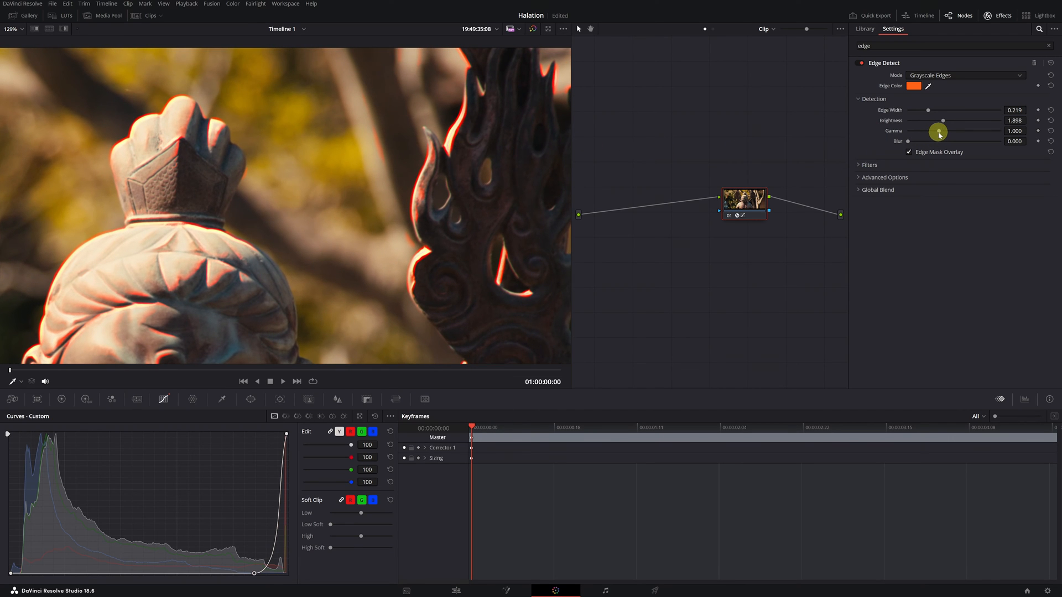
pyautogui.moveTo(939, 133)
pyautogui.mouseDown()
pyautogui.moveTo(951, 132)
pyautogui.moveTo(907, 131)
pyautogui.moveTo(967, 129)
pyautogui.moveTo(874, 130)
pyautogui.moveTo(952, 132)
pyautogui.mouseUp()
pyautogui.moveTo(956, 130); pyautogui.dragTo(957, 131)
pyautogui.moveTo(466, 289); pyautogui.dragTo(463, 77)
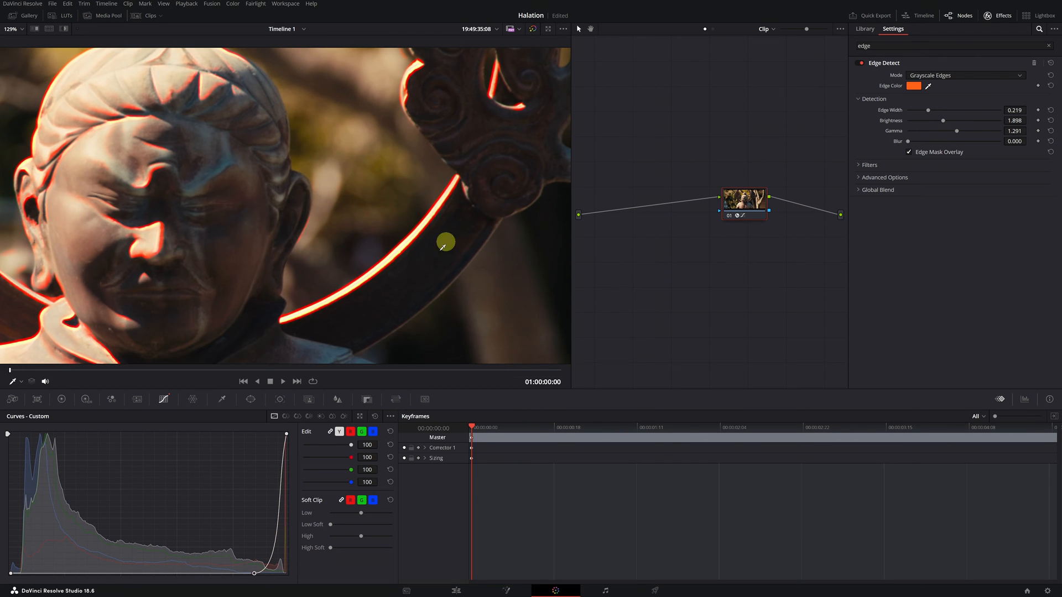
pyautogui.moveTo(457, 127); pyautogui.dragTo(428, 294)
pyautogui.moveTo(404, 252); pyautogui.dragTo(412, 47)
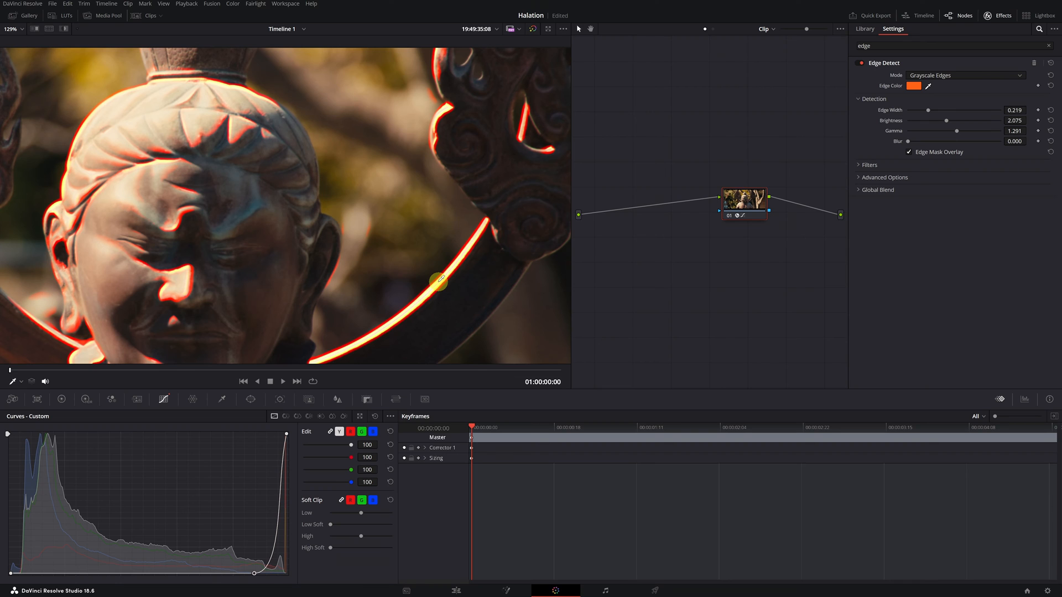
# Raise the node's linked red, green and blue blur radius to 0.84
pyautogui.click(338, 400)
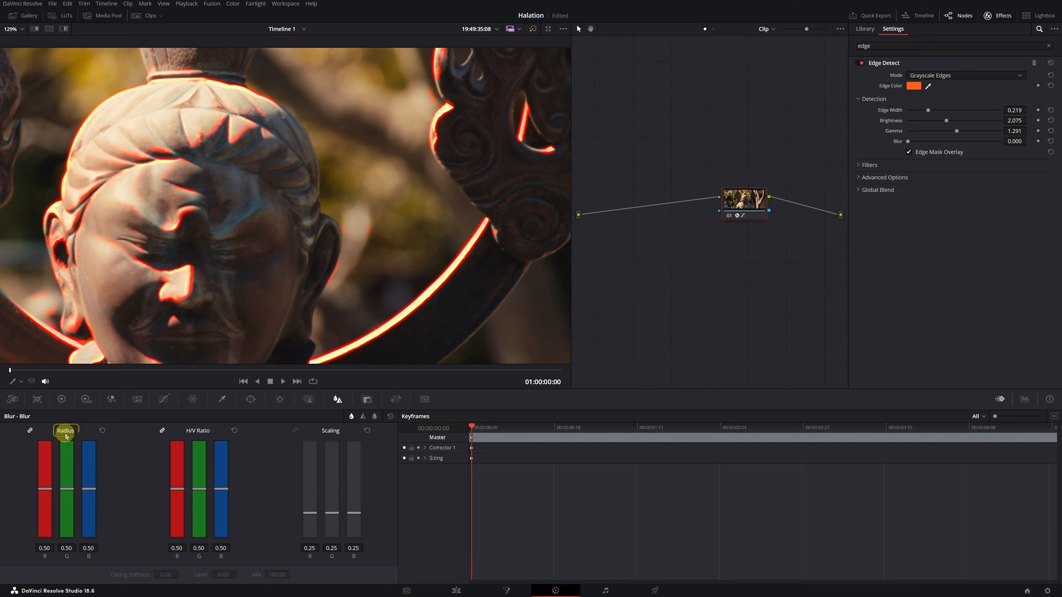
pyautogui.moveTo(38, 488); pyautogui.dragTo(51, 454)
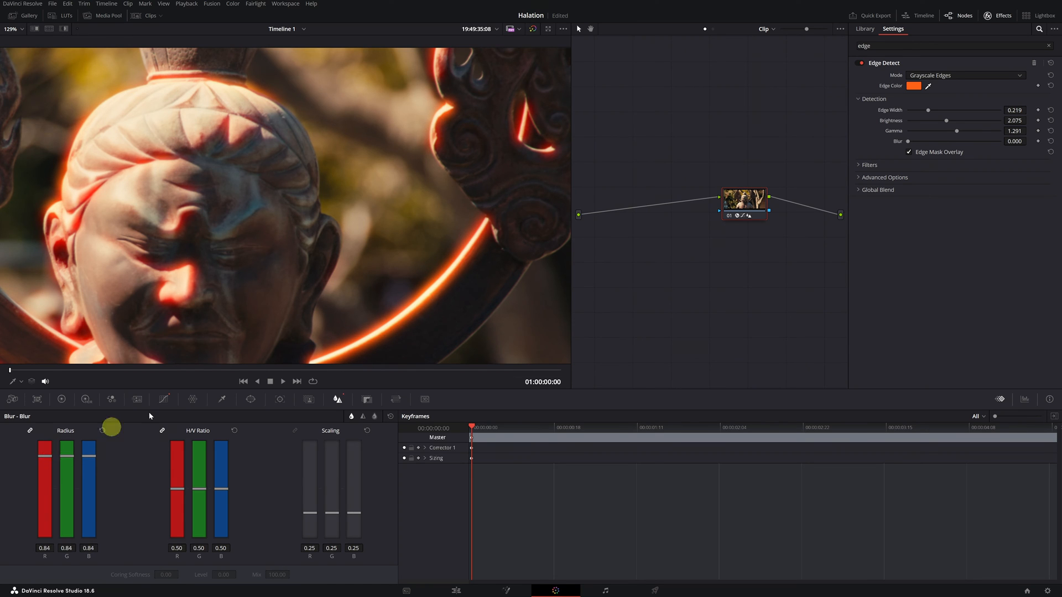
# Lower Edge Detect's brightness to about 1.563 and its global blend to about 0.844
pyautogui.scroll(-4, 420, 112)
pyautogui.moveTo(341, 169); pyautogui.dragTo(344, 234)
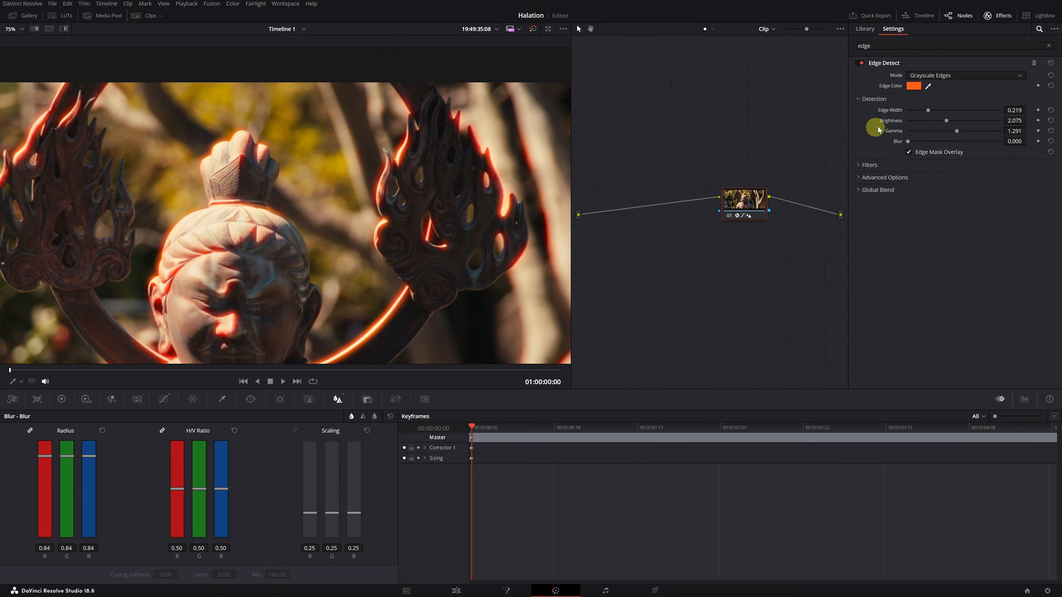
pyautogui.moveTo(944, 126); pyautogui.dragTo(937, 122)
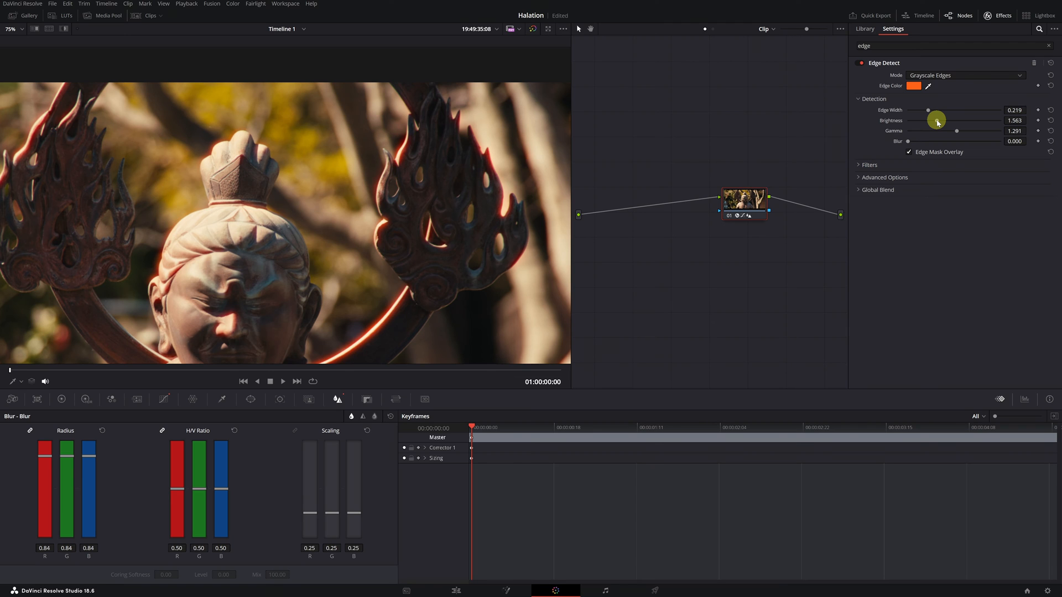
pyautogui.click(859, 191)
pyautogui.moveTo(1000, 201)
pyautogui.mouseDown()
pyautogui.moveTo(975, 203)
pyautogui.moveTo(987, 203)
pyautogui.mouseUp()
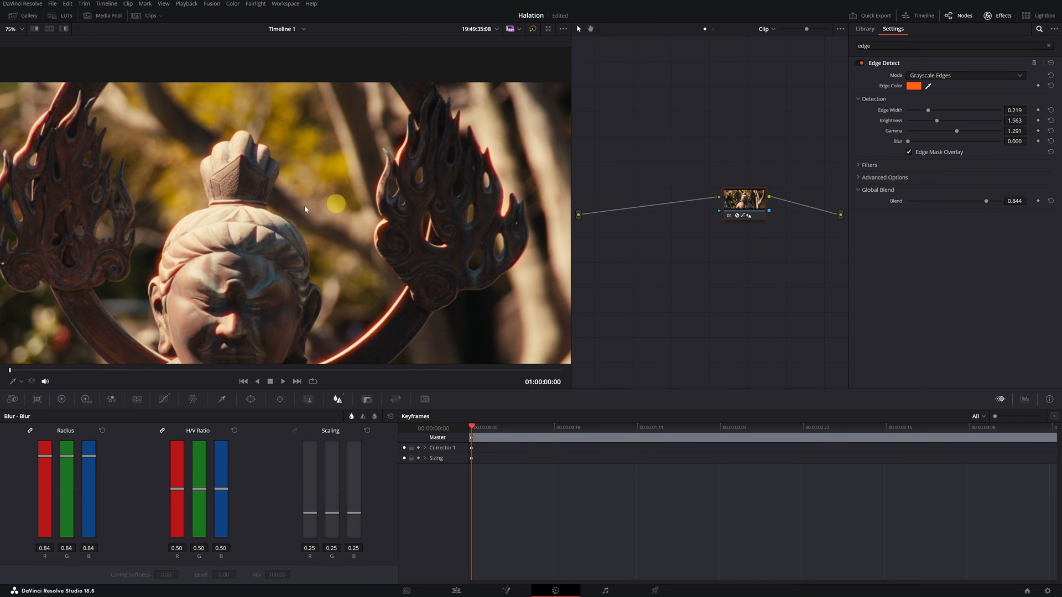
# Disable and re-enable node 01 to compare the statue image with and without the halation
pyautogui.scroll(5, 312, 204)
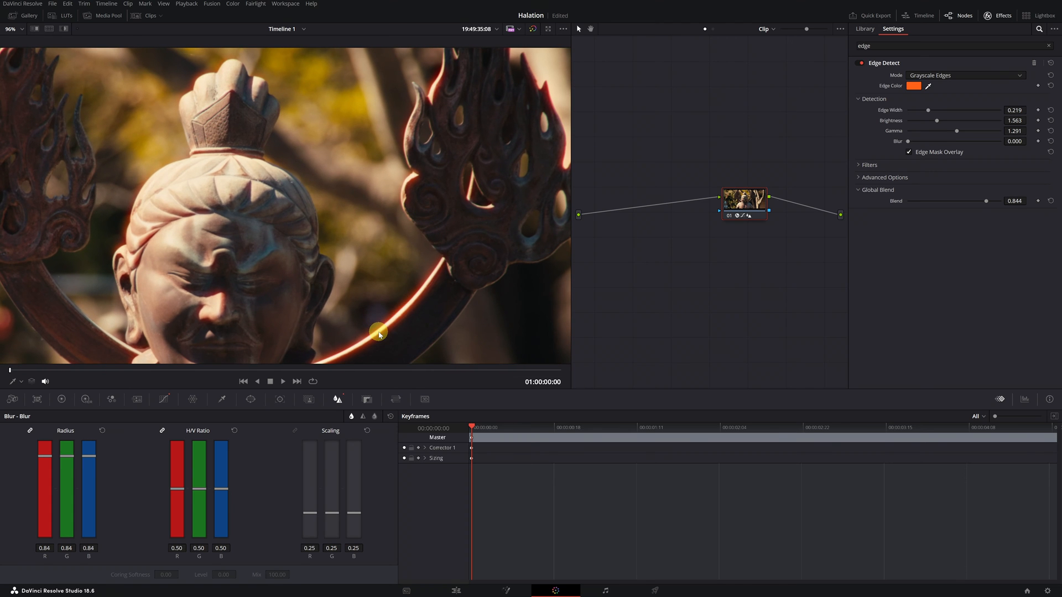
pyautogui.click(728, 215)
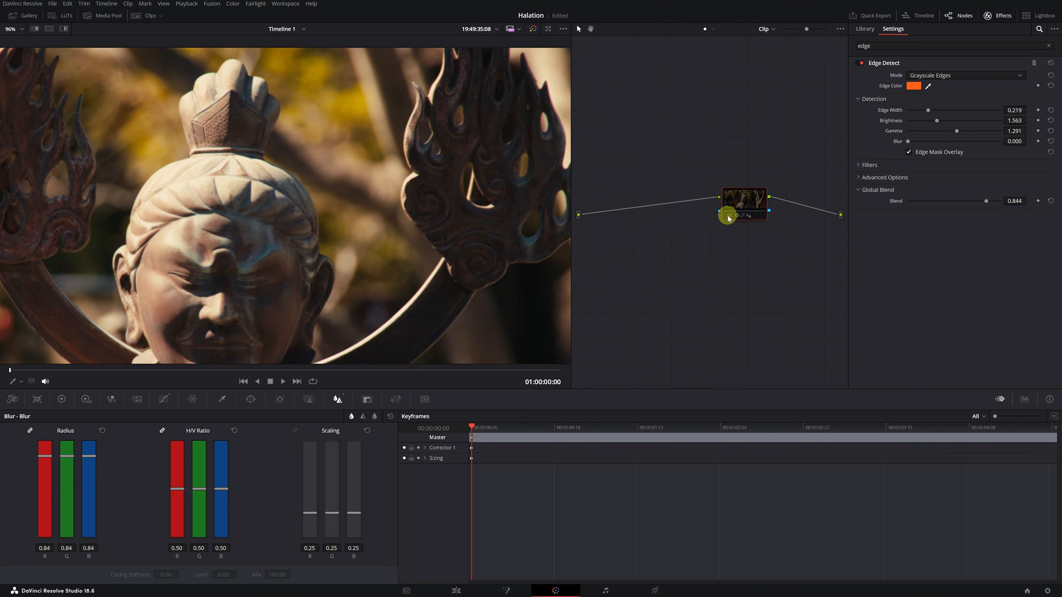
pyautogui.click(729, 217)
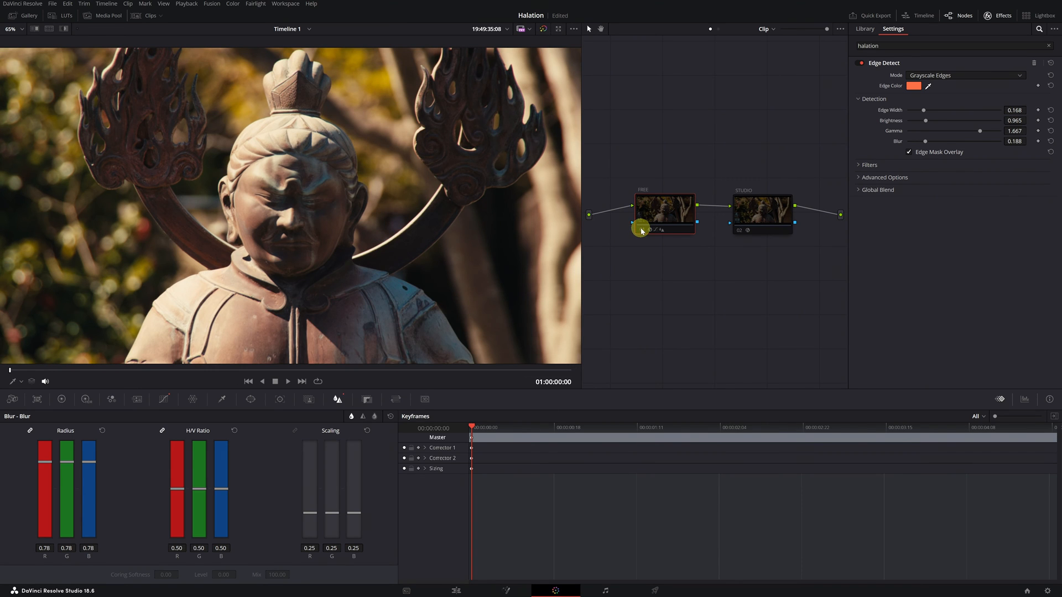
# Compare the two halation versions by enabling and disabling the FREE node, and enable the STUDIO node
pyautogui.click(641, 231)
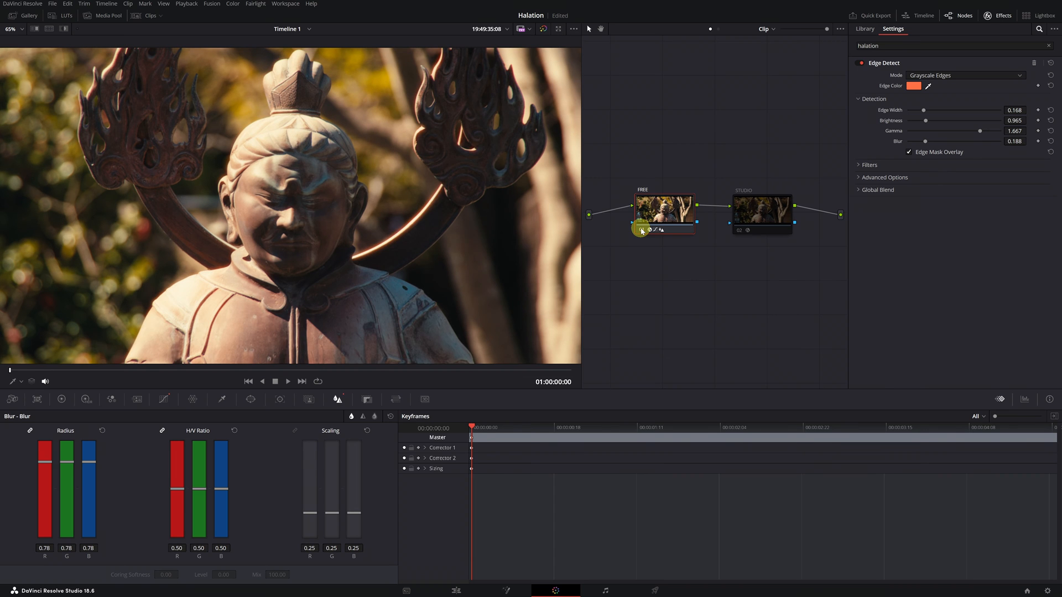
pyautogui.click(642, 230)
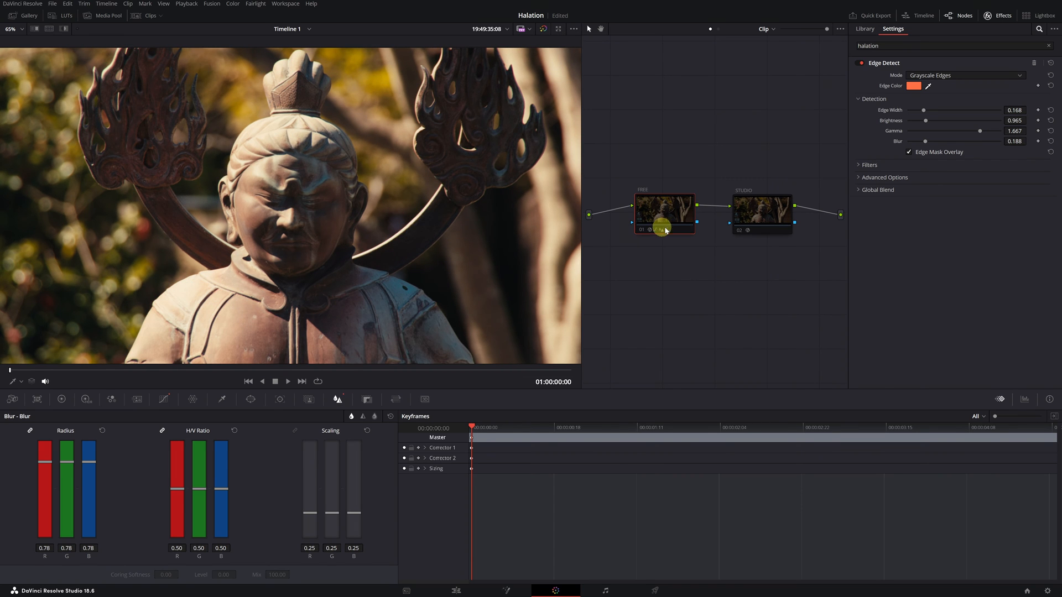
pyautogui.click(741, 231)
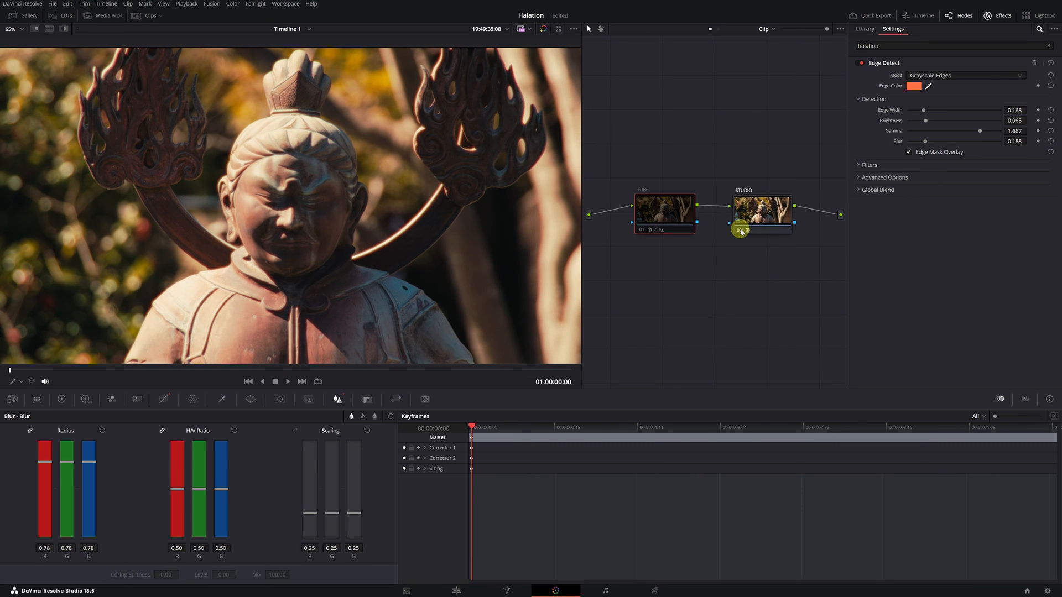
# Disable the STUDIO node and enable the FREE node to view the FREE halation on the statue again
pyautogui.click(740, 231)
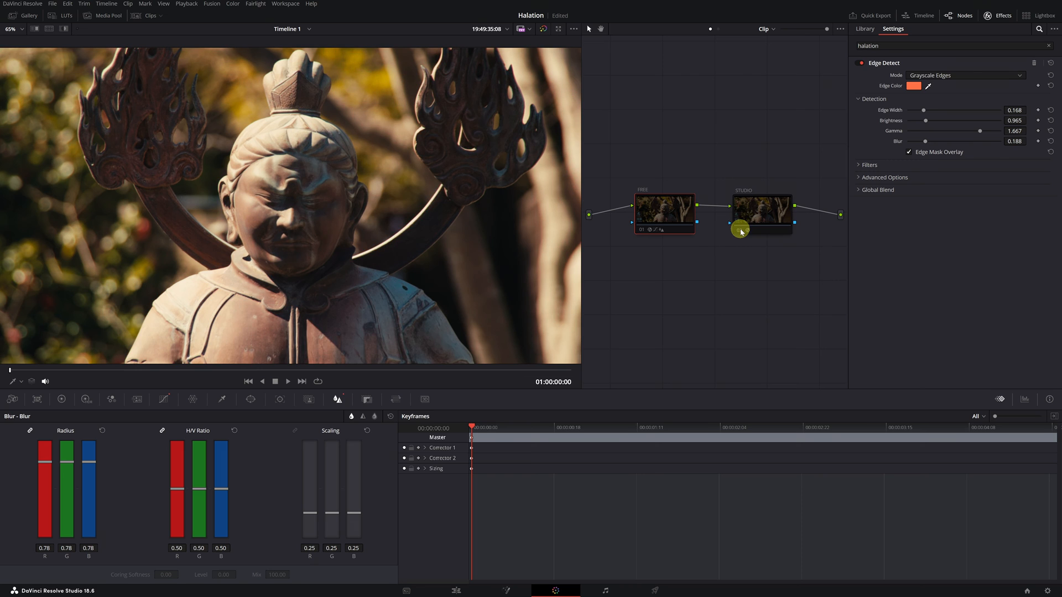
pyautogui.click(640, 233)
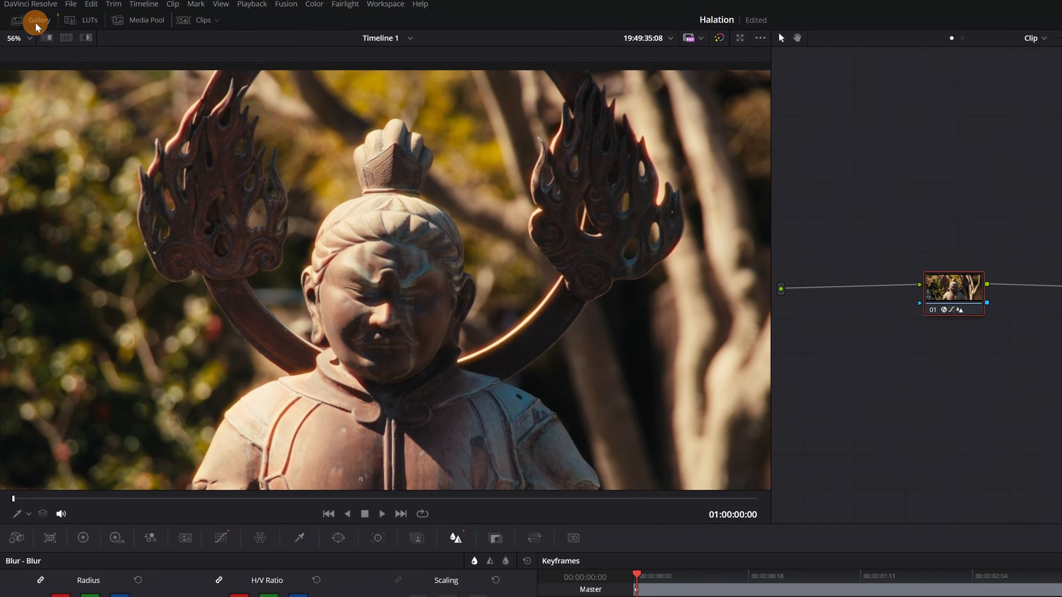
# Open the Gallery with its memories and still albums shown, and save the halation grade to memory A
pyautogui.click(36, 22)
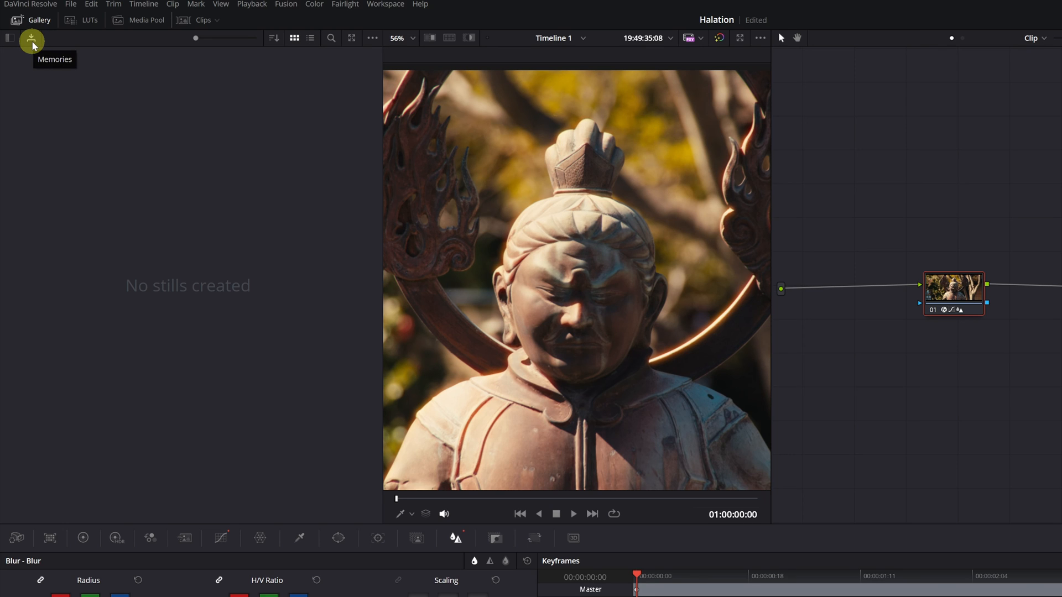
pyautogui.click(33, 44)
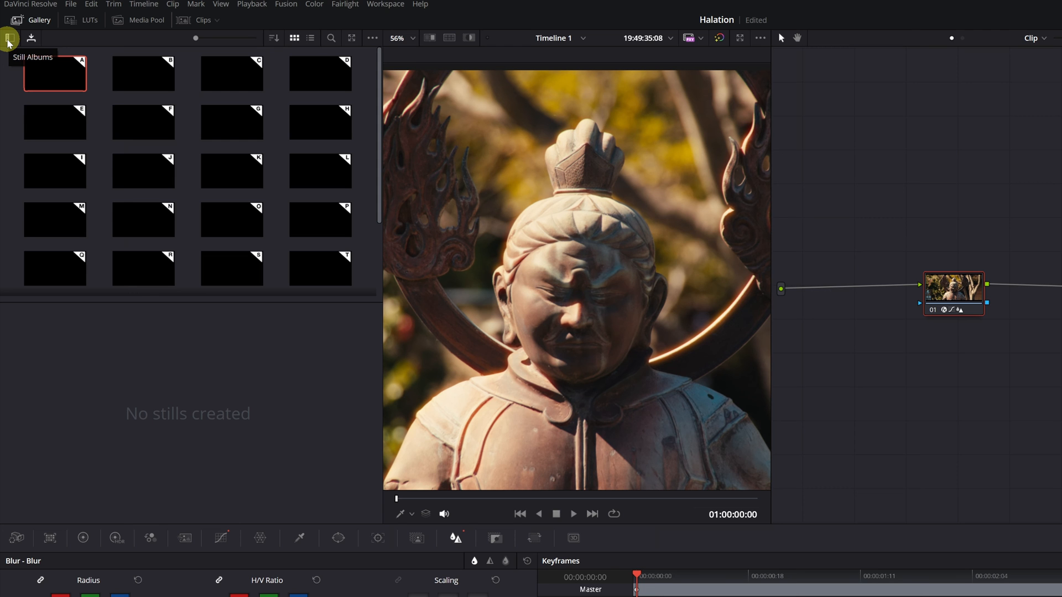
pyautogui.click(9, 43)
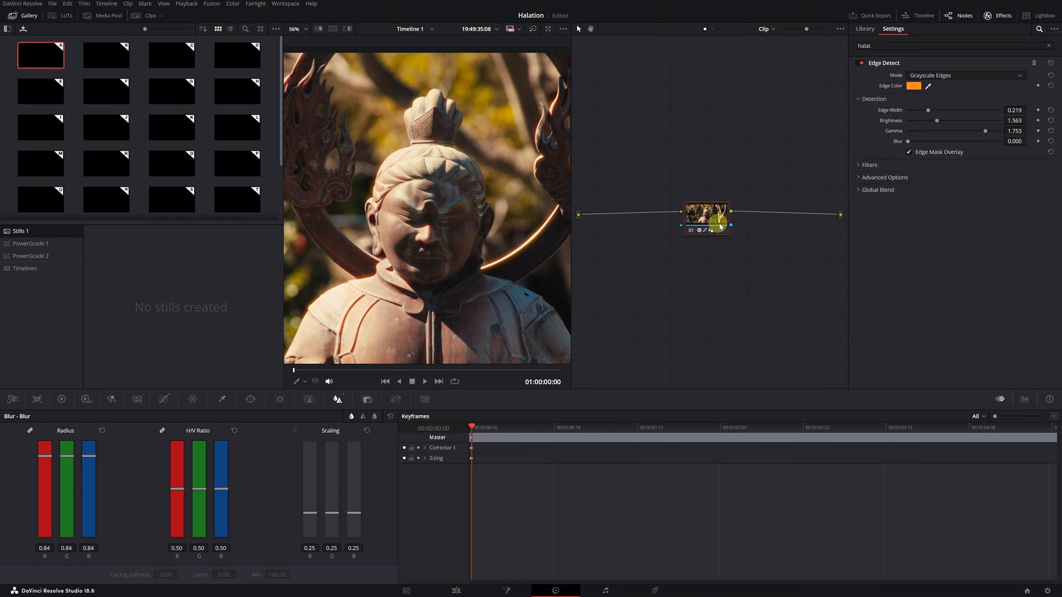
pyautogui.moveTo(713, 220)
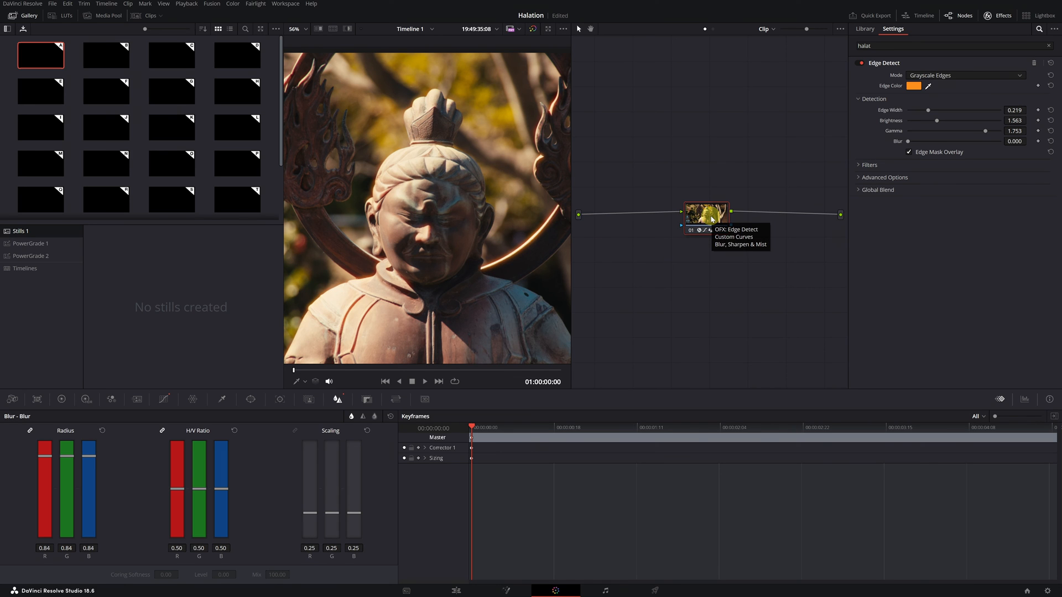
pyautogui.hotkey('alt', '1')
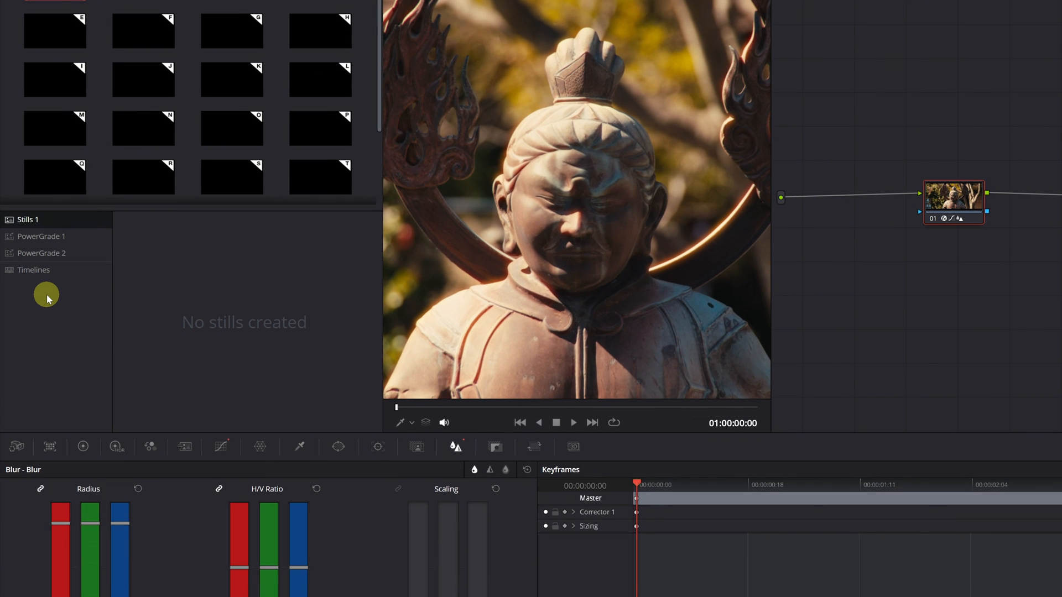
# Add a PowerGrade album and store the memory A grade in it
pyautogui.rightClick(35, 289)
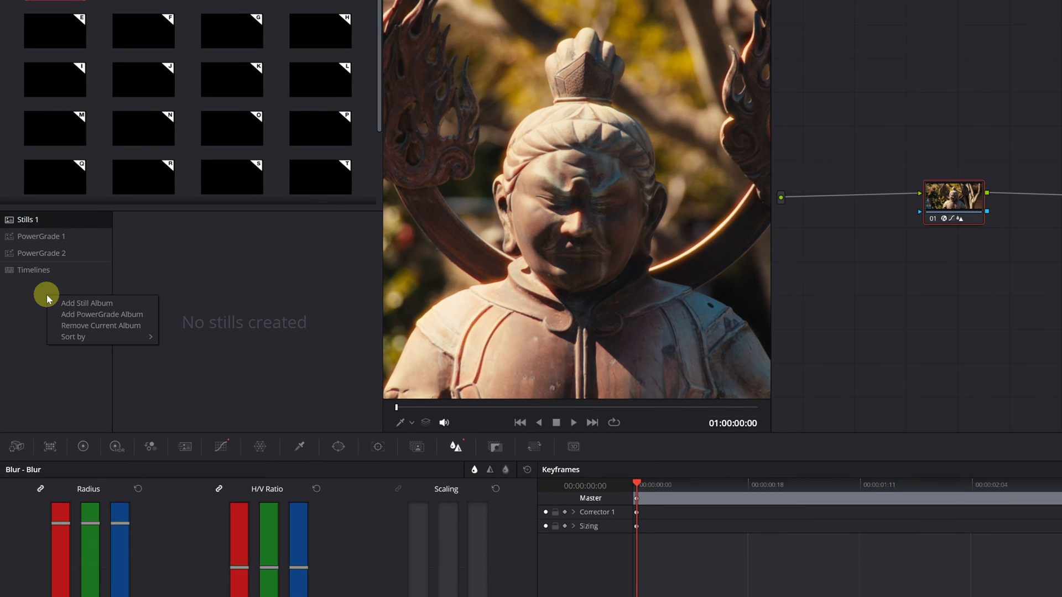
pyautogui.click(130, 321)
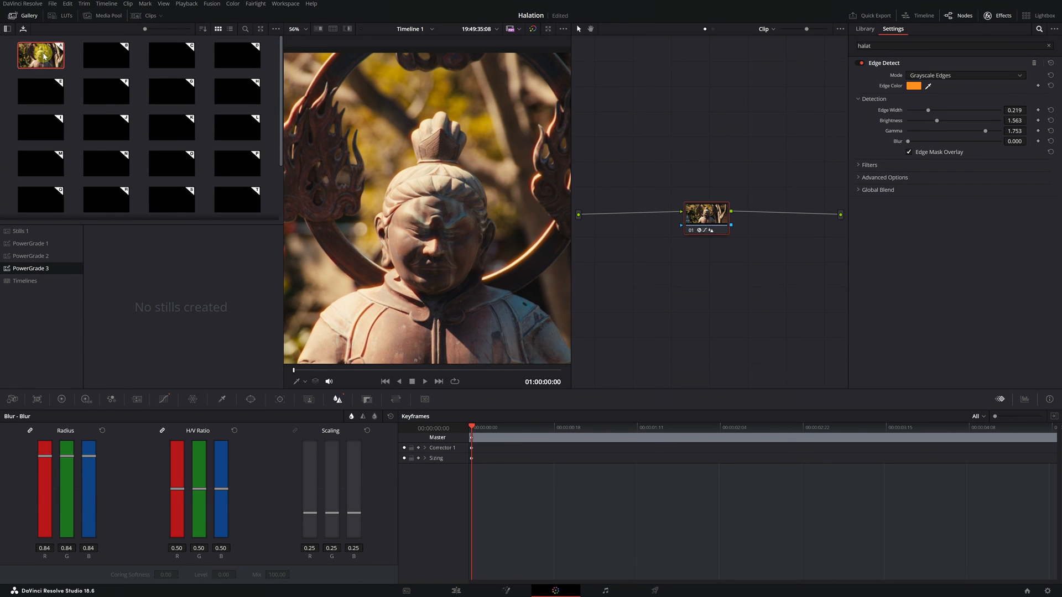
pyautogui.moveTo(44, 56); pyautogui.dragTo(119, 281)
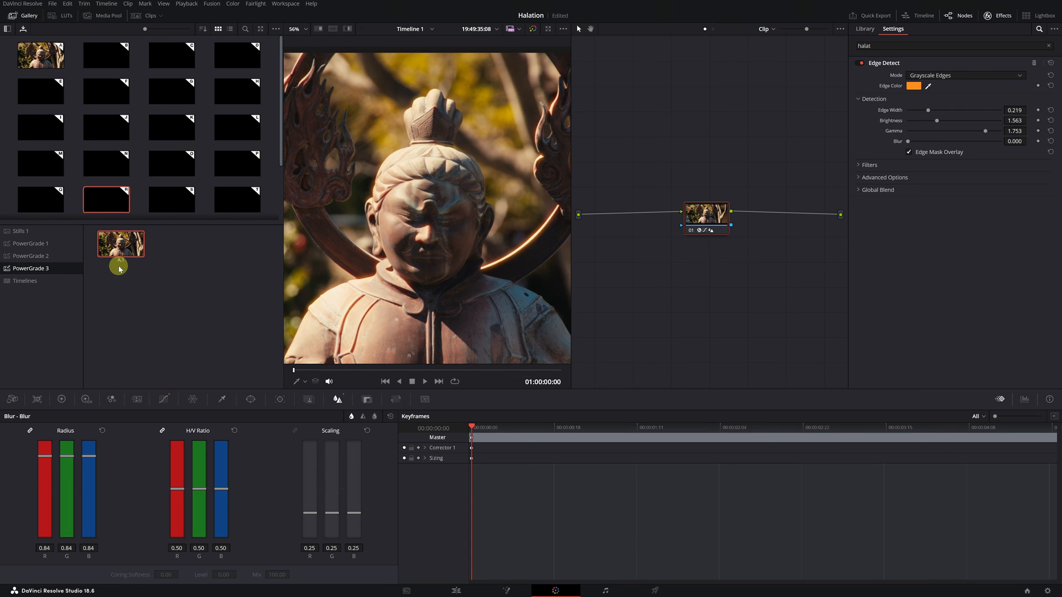
# Label the stored still in the new PowerGrade album "Halation"
pyautogui.doubleClick(120, 266)
pyautogui.write('Halation')
pyautogui.press('Return')
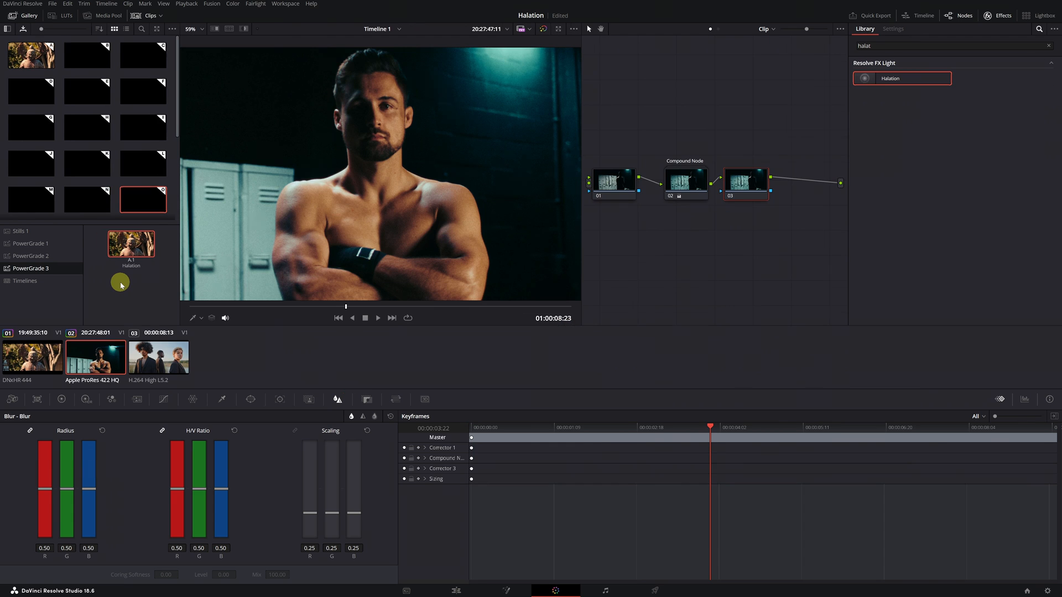
# Preview the Halation PowerGrade on the Apple ProRes 422 HQ clip and apply it to node 03
pyautogui.click(134, 244)
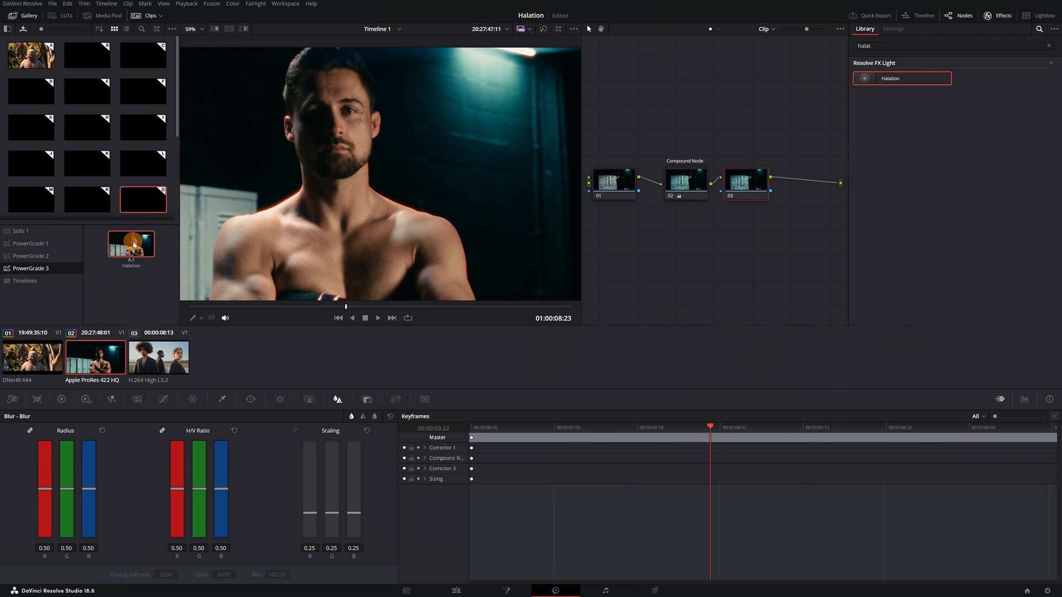
pyautogui.moveTo(134, 244); pyautogui.dragTo(748, 187)
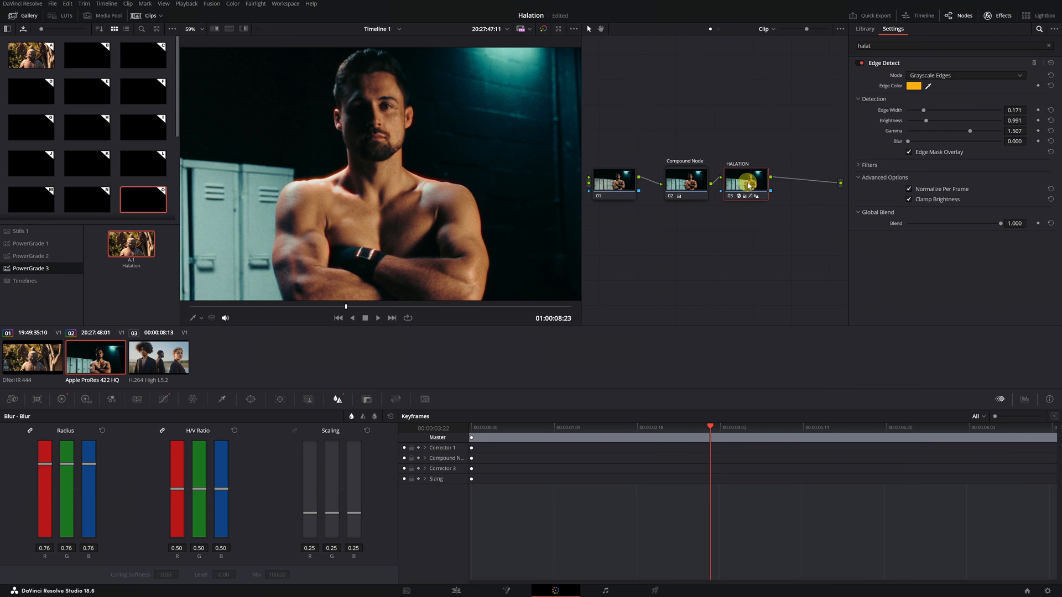
pyautogui.scroll(4, 331, 191)
pyautogui.scroll(2, 315, 192)
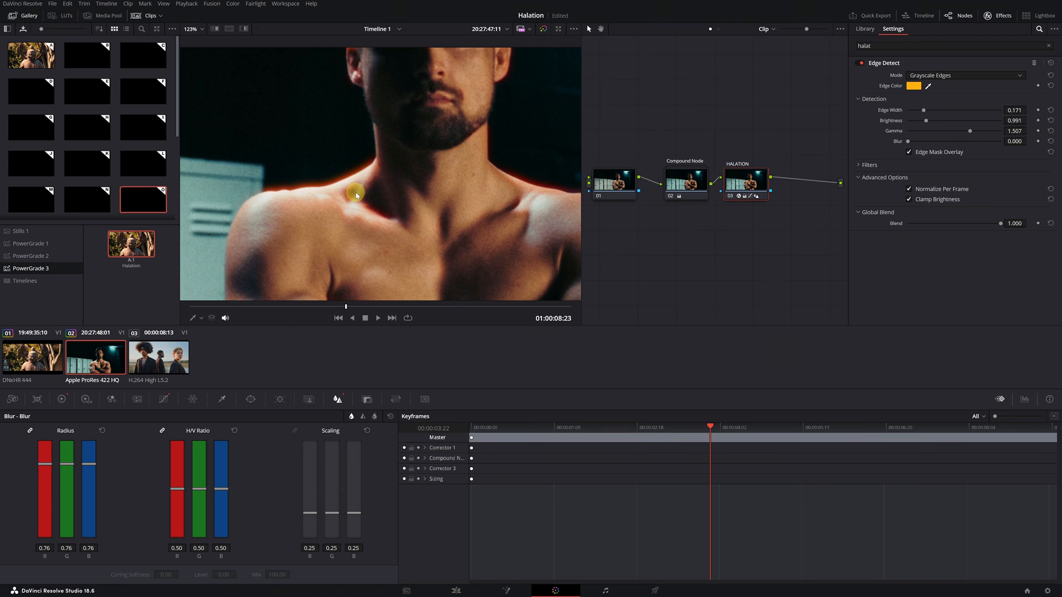